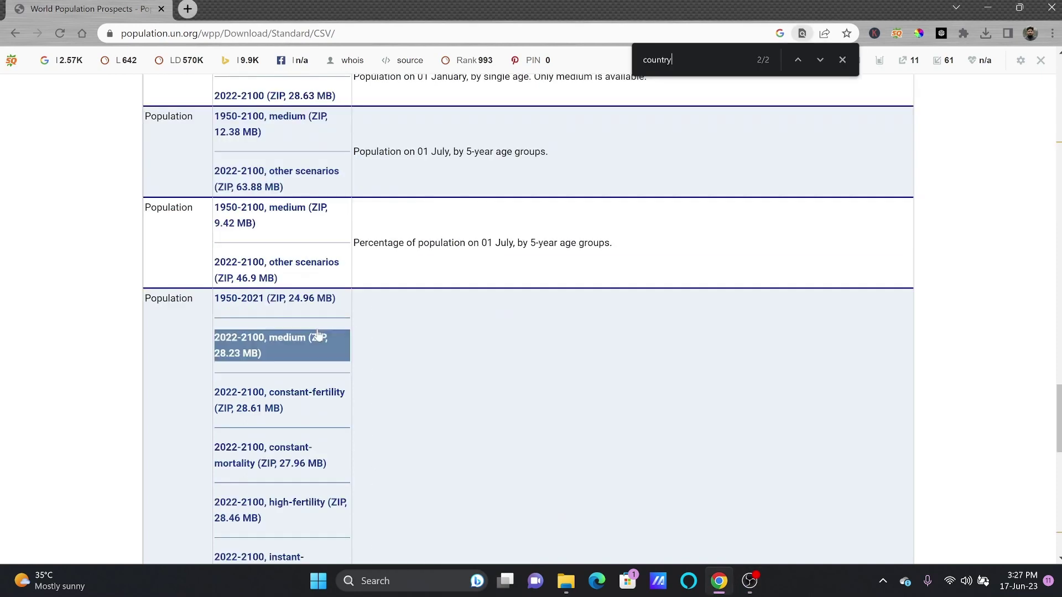
Find the 1950-2021 population ZIP on the UN CSV page, download it, then start searching for Power BI.
key("ctrl+f")
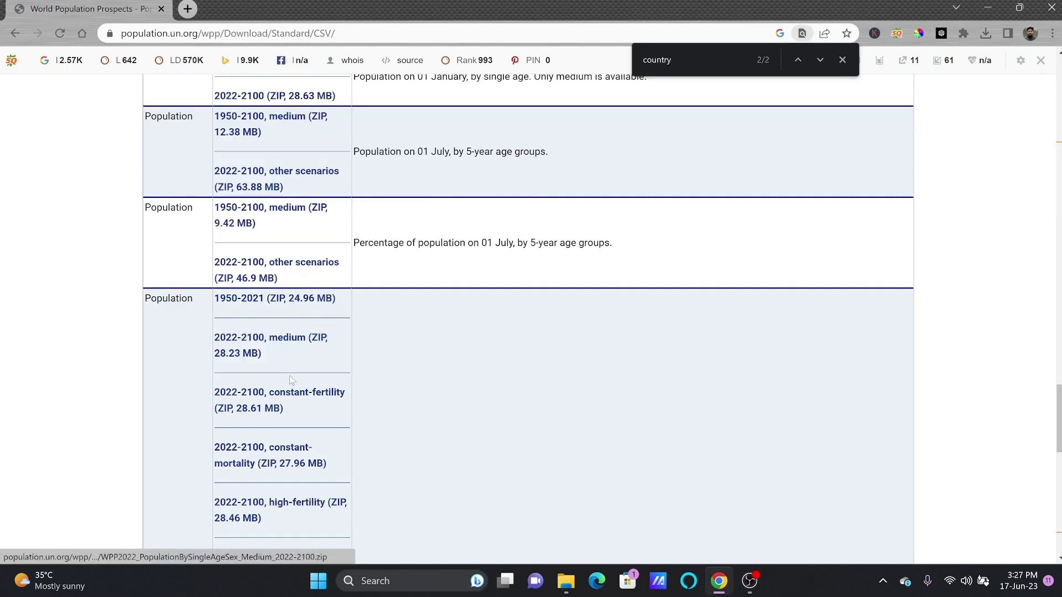
left_click(318, 308)
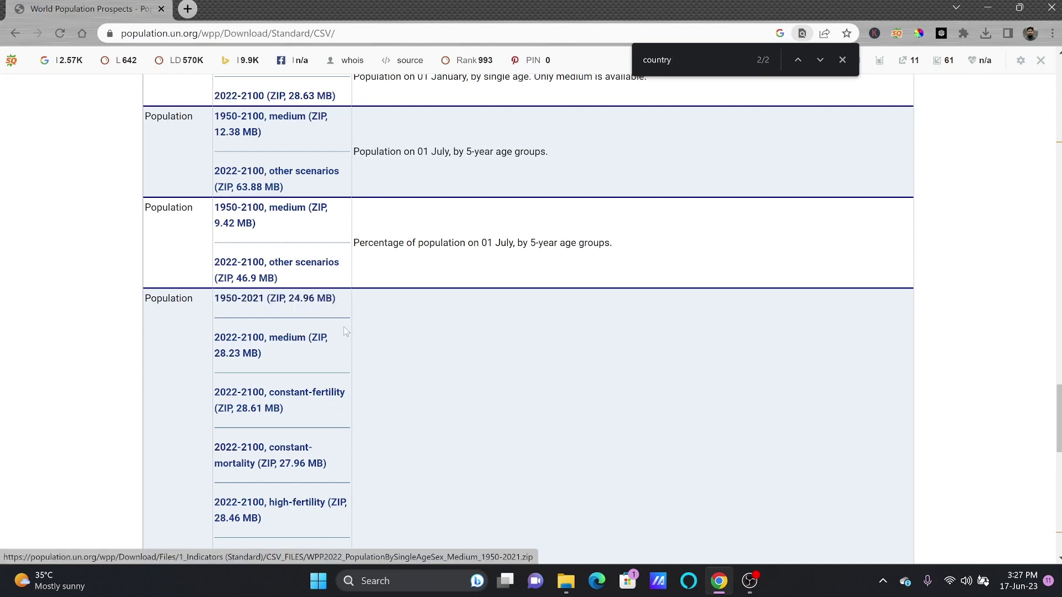
scroll(957, 222, "up", 8)
left_click(415, 578)
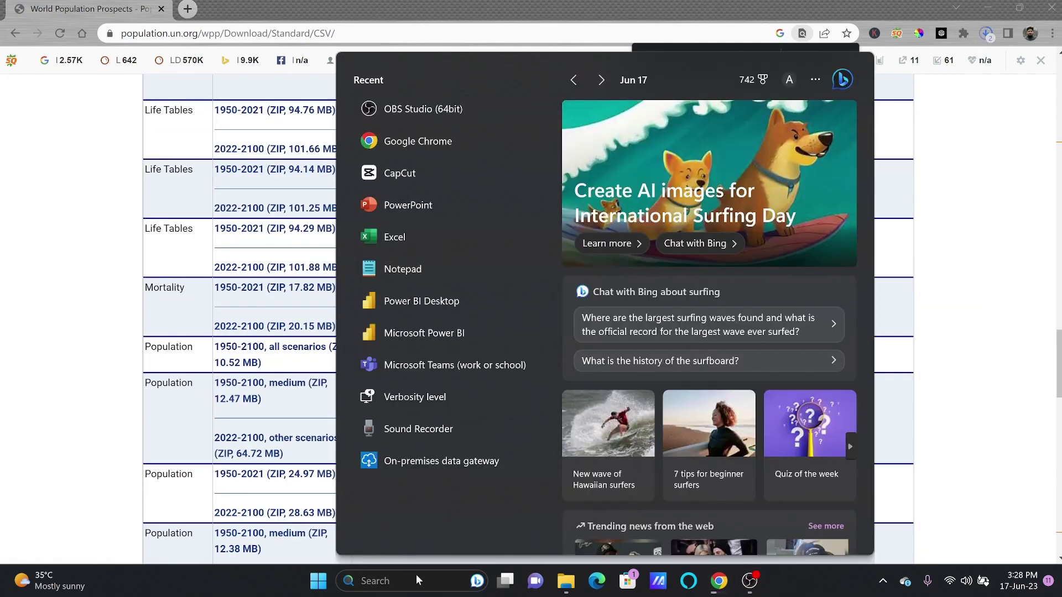
Launch Power BI Desktop from Windows search with 'powerbi'.
type("powerbi")
key("Return")
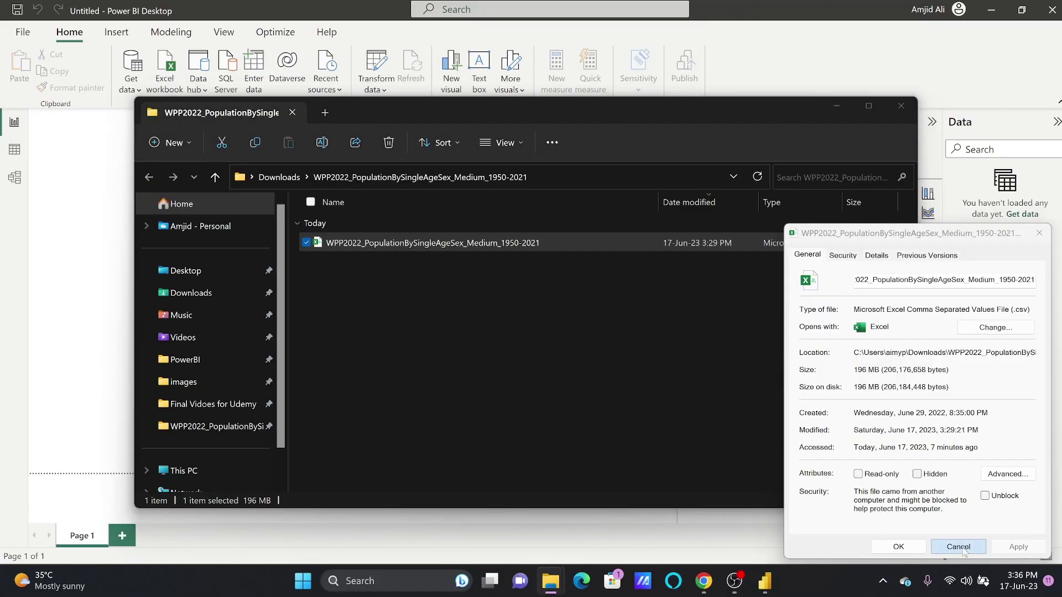
left_click(209, 6)
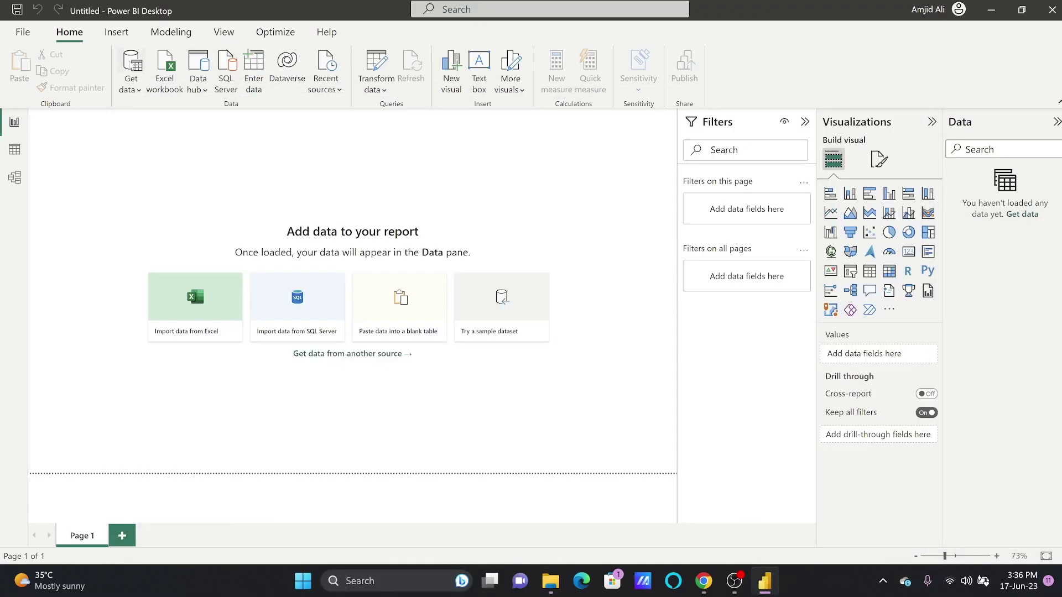
Load the downloaded WPP2022 population CSV as a Text/CSV data source.
left_click(131, 85)
left_click(158, 388)
left_click(508, 152)
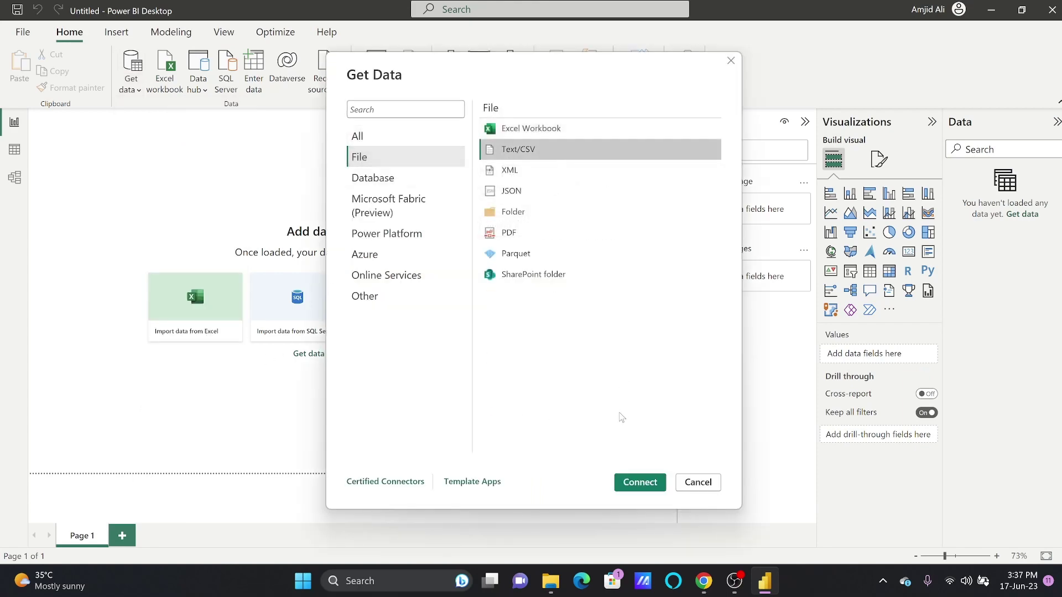
left_click(639, 482)
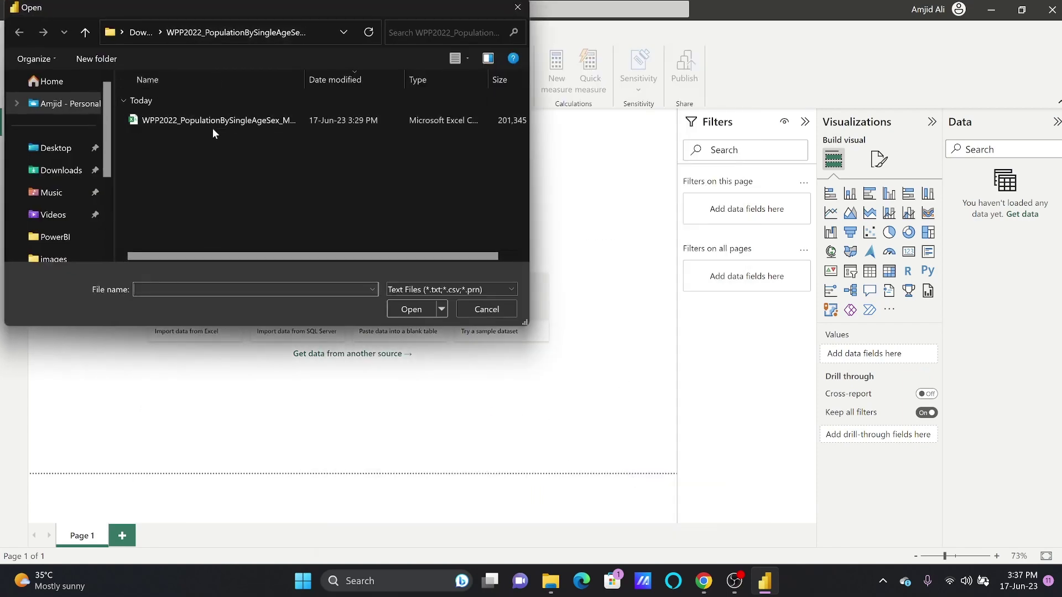
double_click(213, 120)
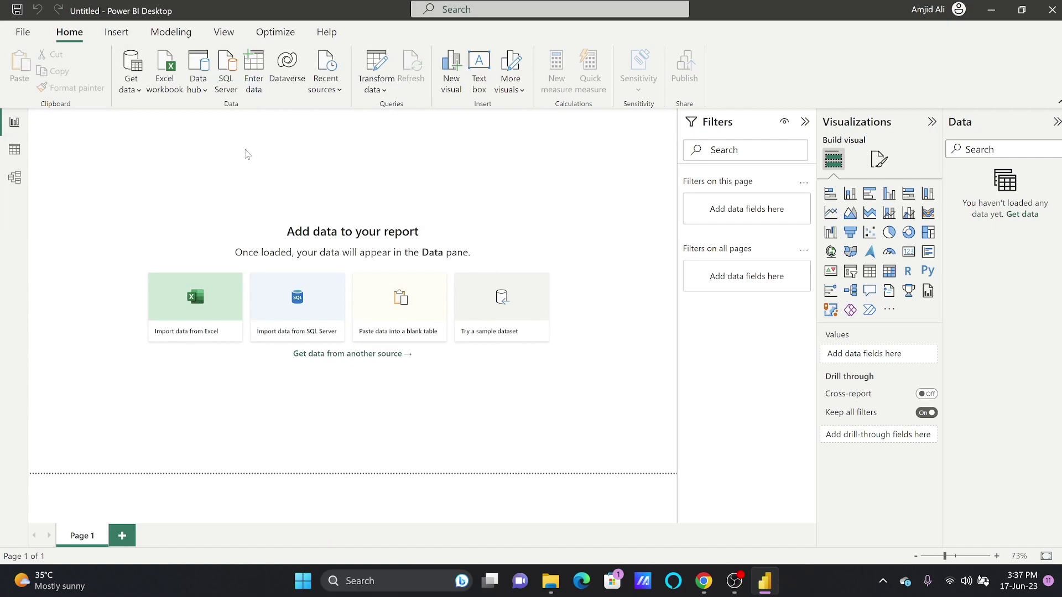
left_click(646, 482)
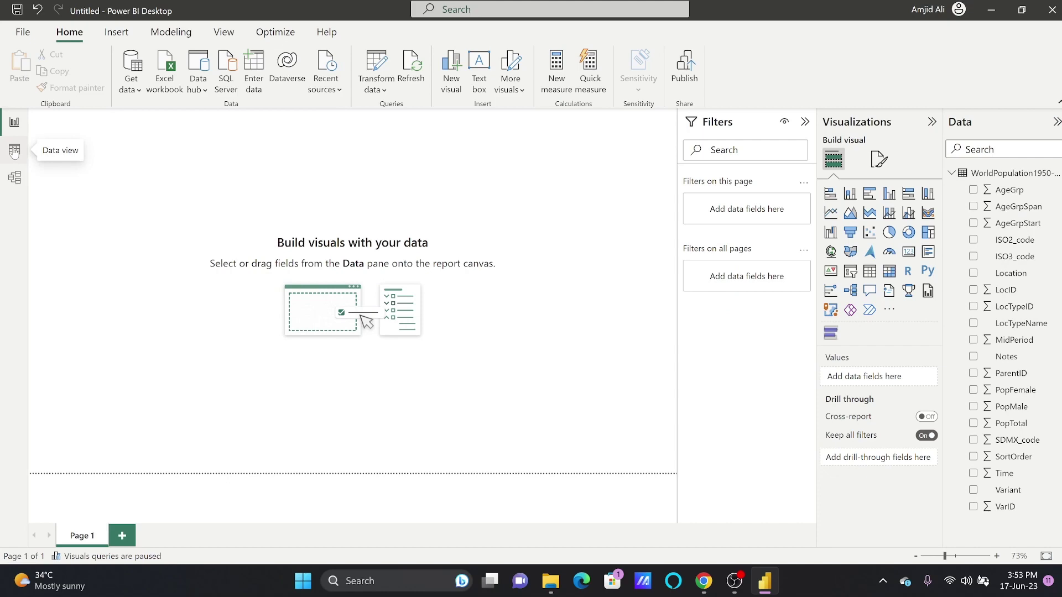
In Data view, review the Location, LocTypeName and Time values (72 years) without filtering.
left_click(15, 151)
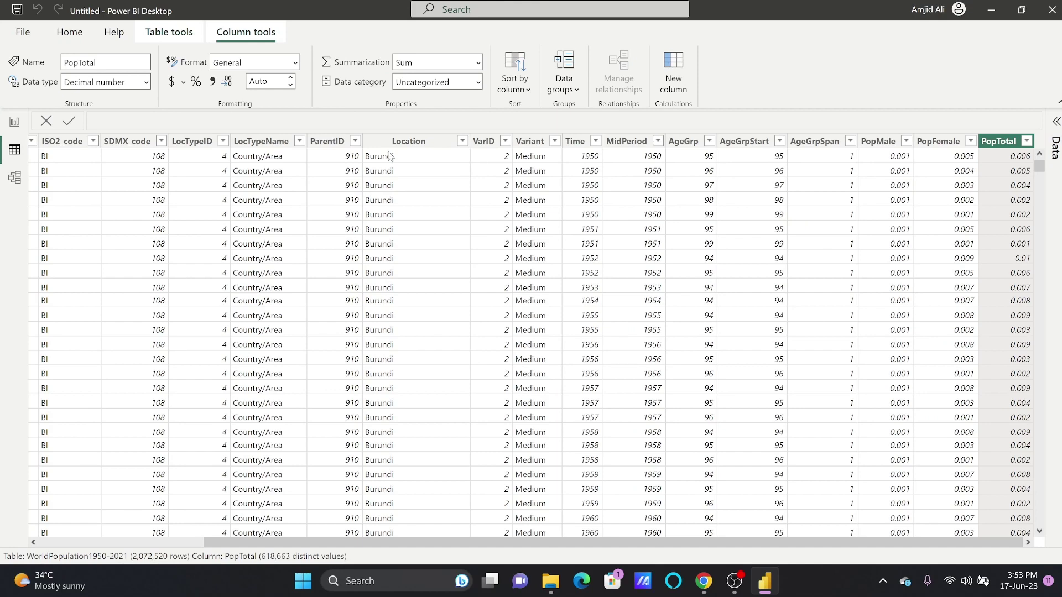
left_click(463, 141)
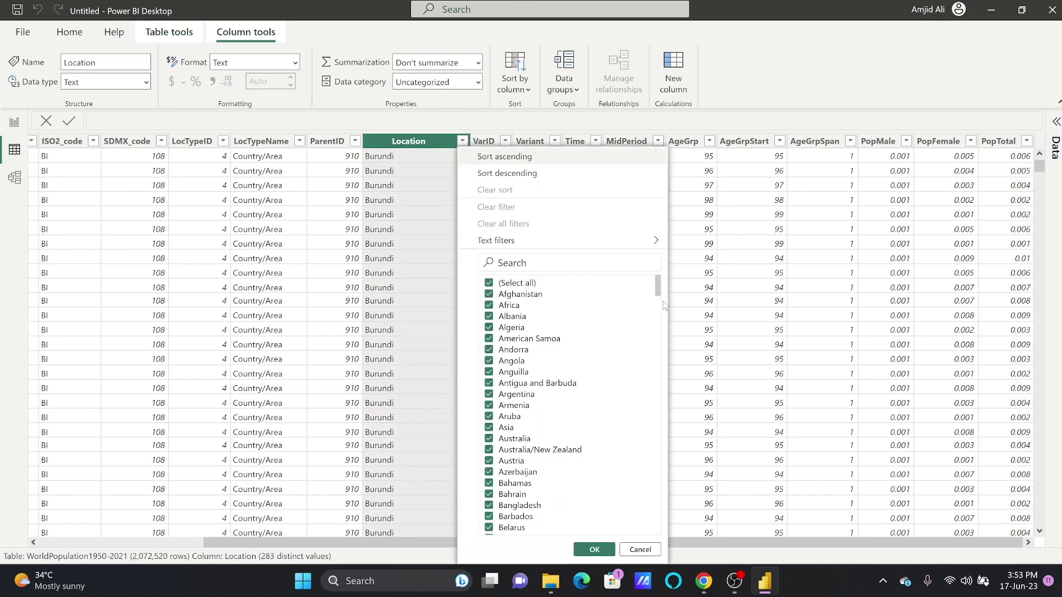
left_click_drag(658, 290, 658, 493)
left_click(299, 141)
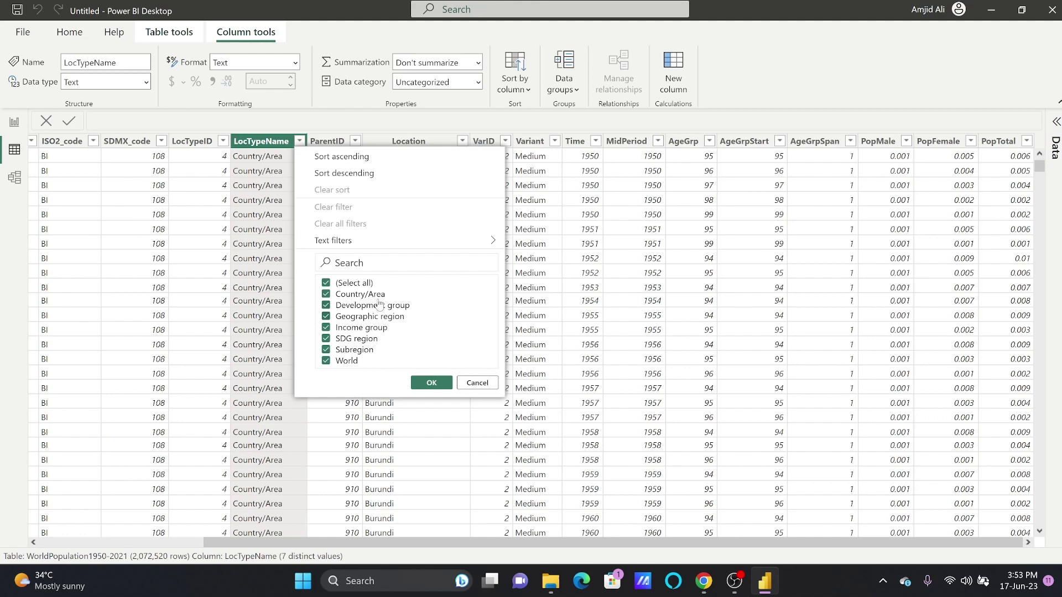
left_click(473, 384)
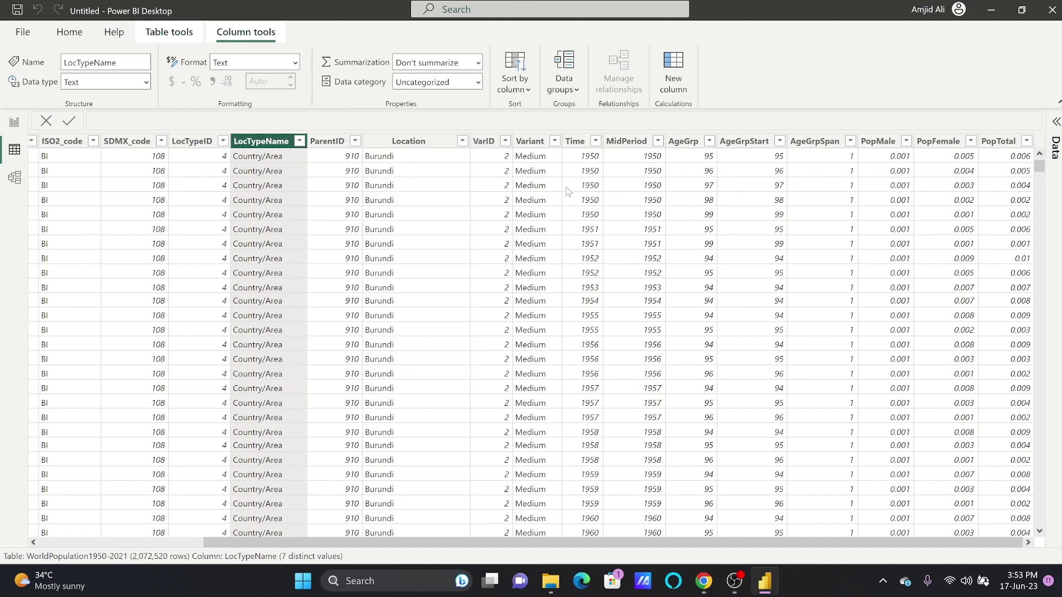
left_click(595, 142)
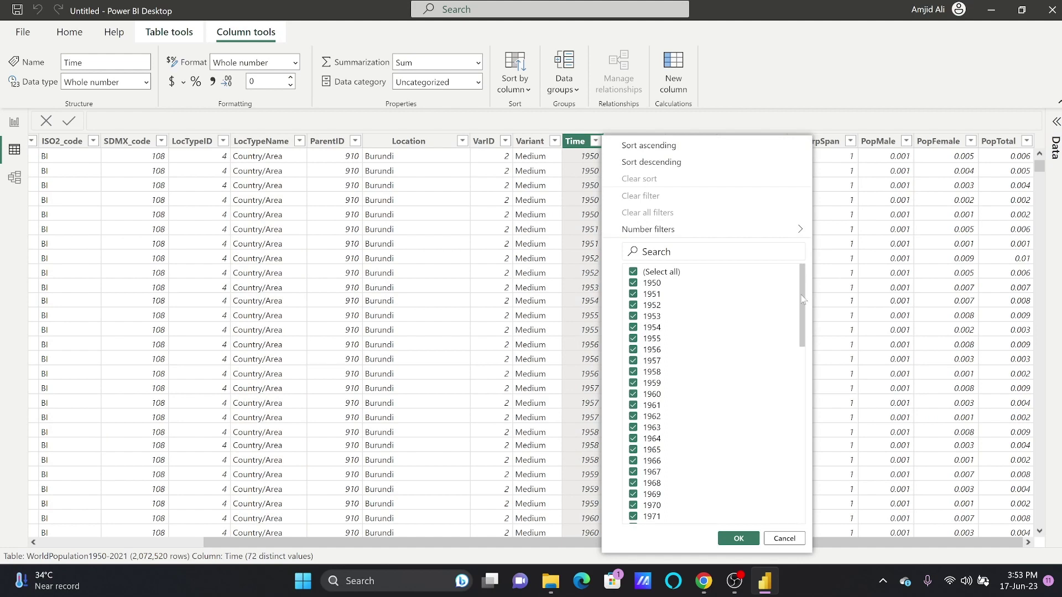
left_click_drag(803, 299, 789, 270)
key("Escape")
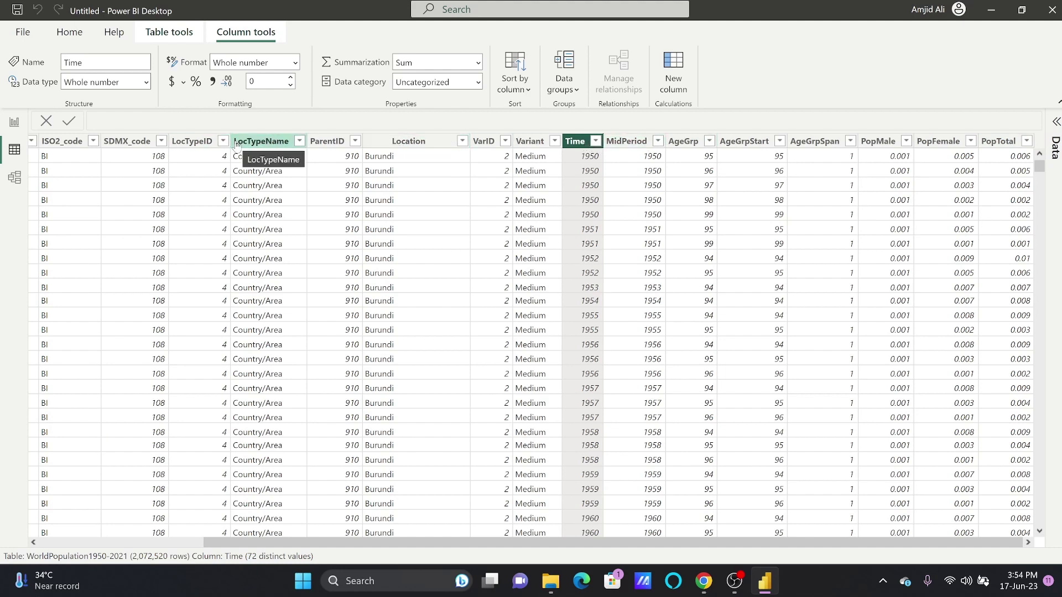
Import the AnimatedBarChartRace .pbiviz file as a custom visual.
left_click(15, 128)
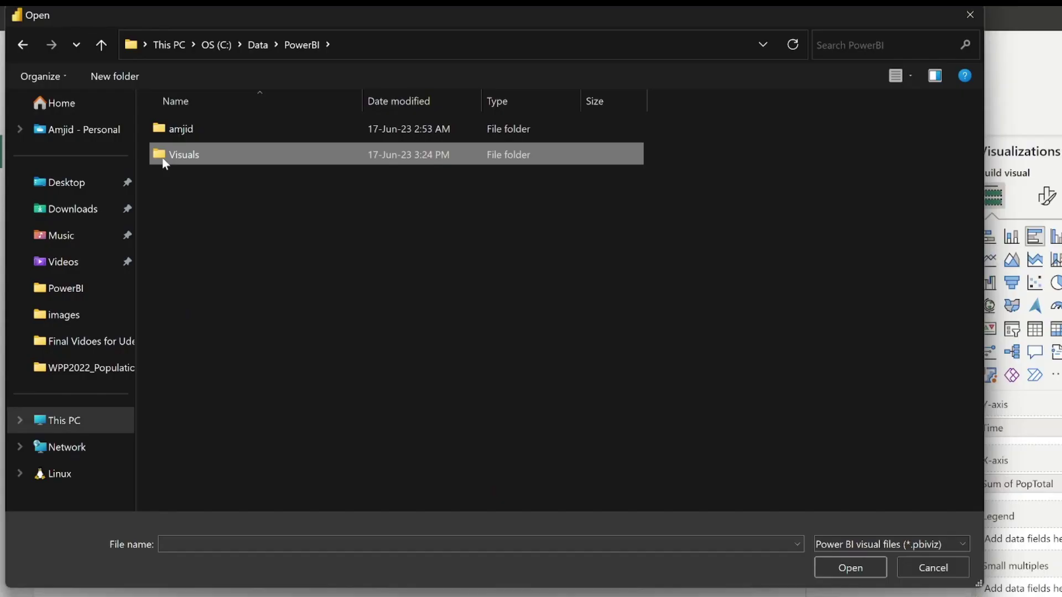
double_click(166, 154)
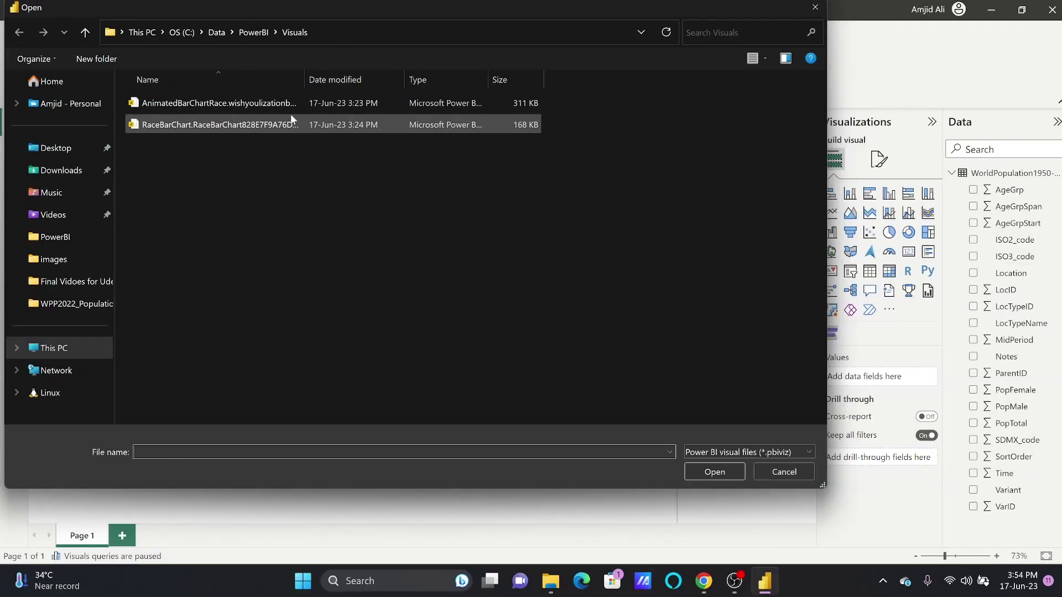
left_click(349, 129)
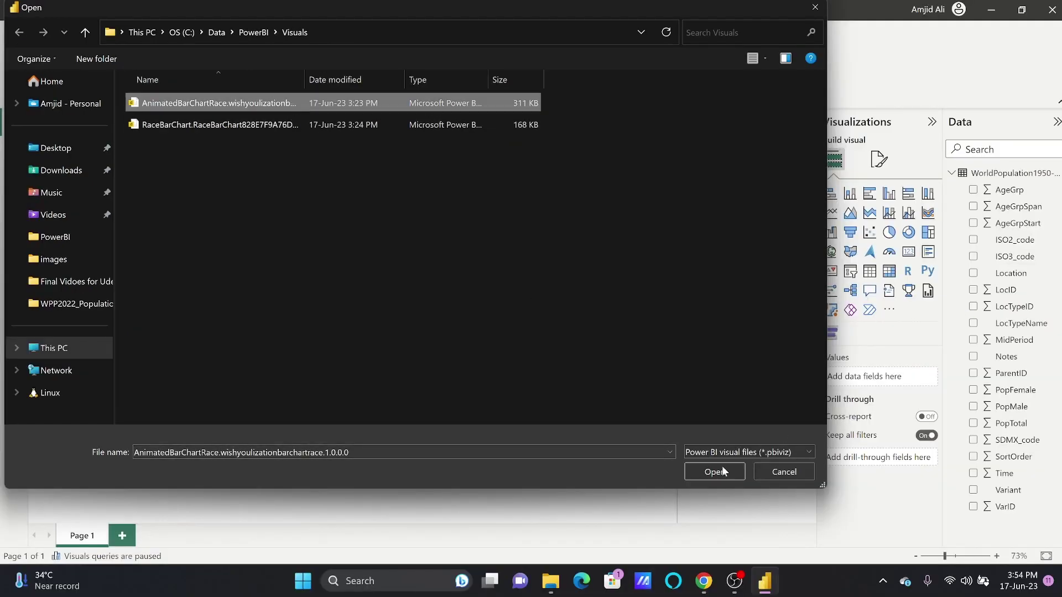
left_click(762, 471)
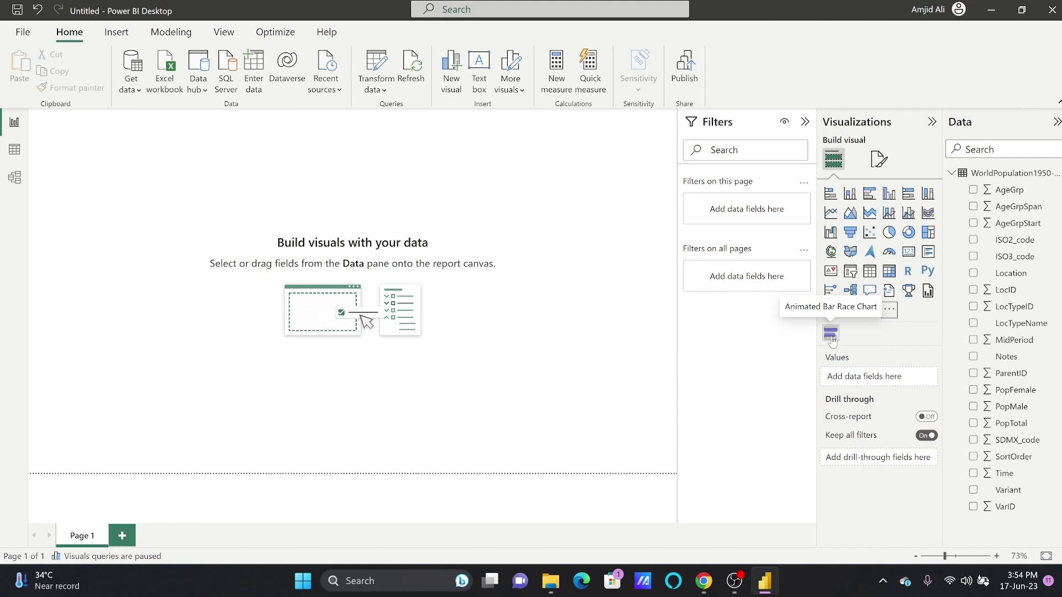
Add an Animated Bar Race Chart with PopTotal as its chart values.
left_click(831, 336)
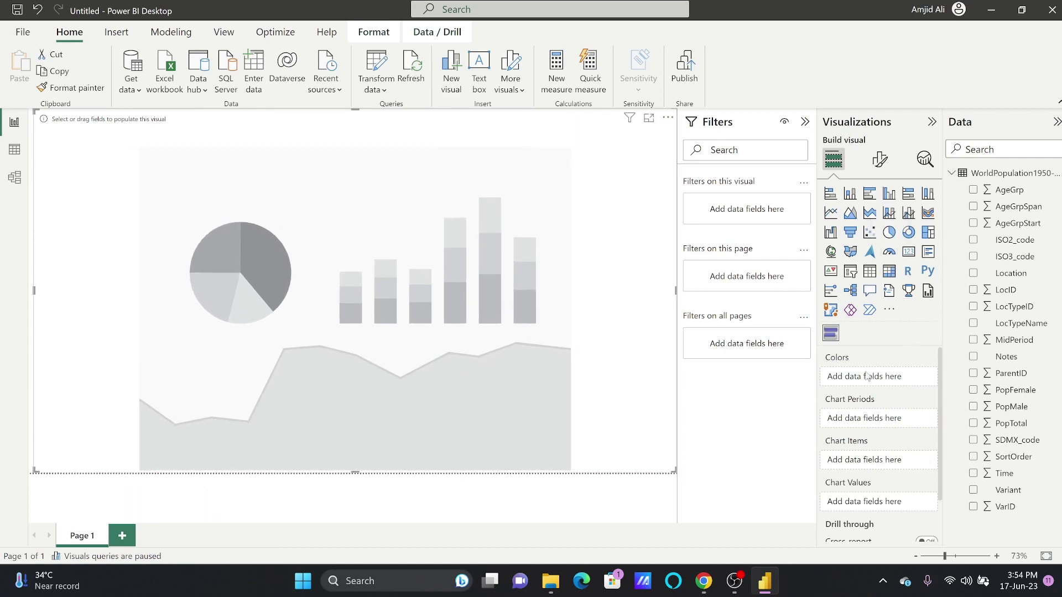
scroll(832, 420, "down", 1)
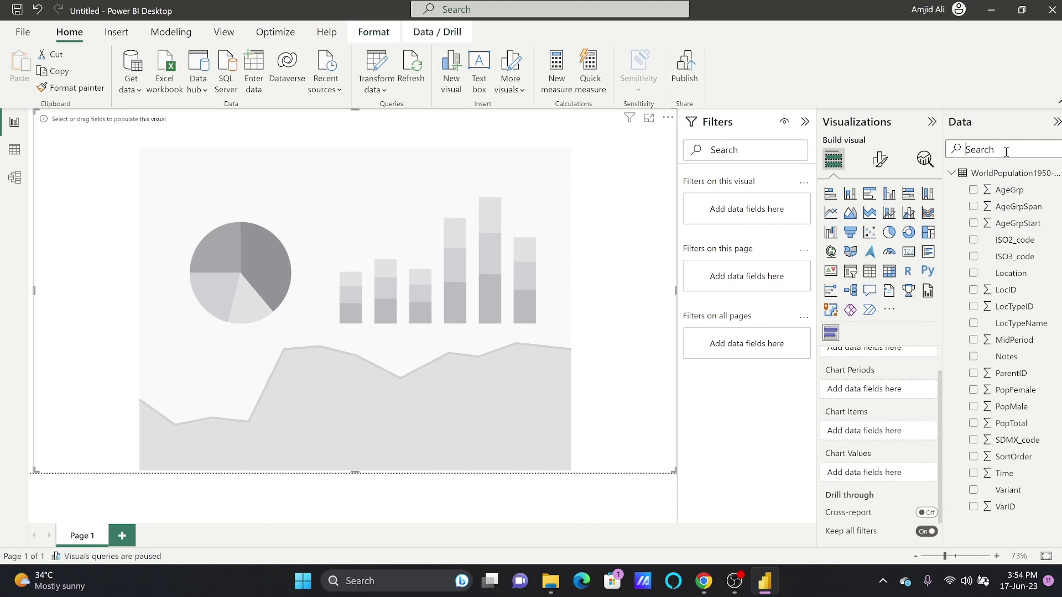
type("pop")
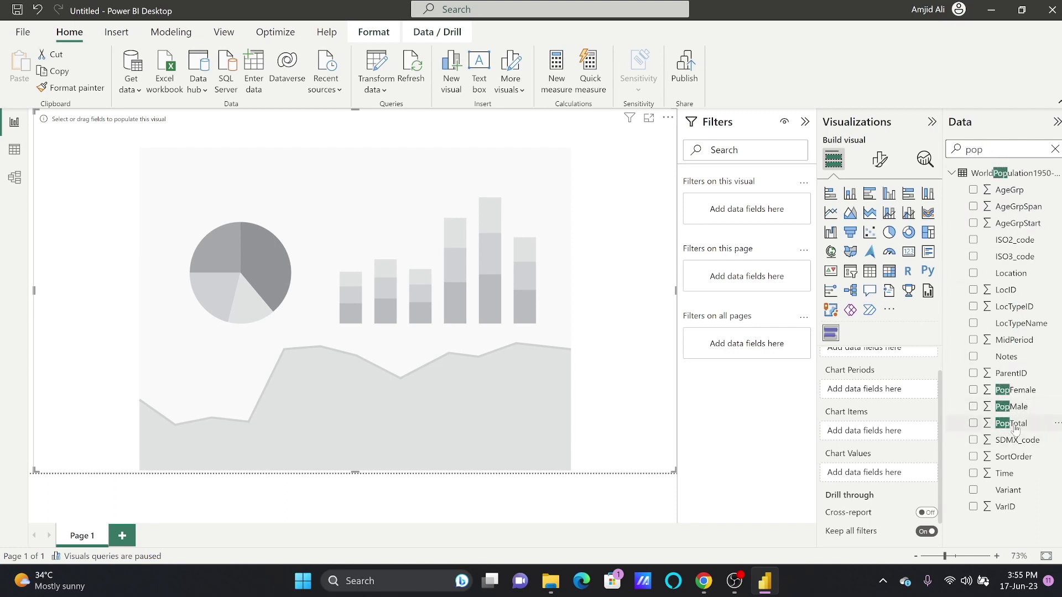
left_click_drag(1015, 428, 891, 472)
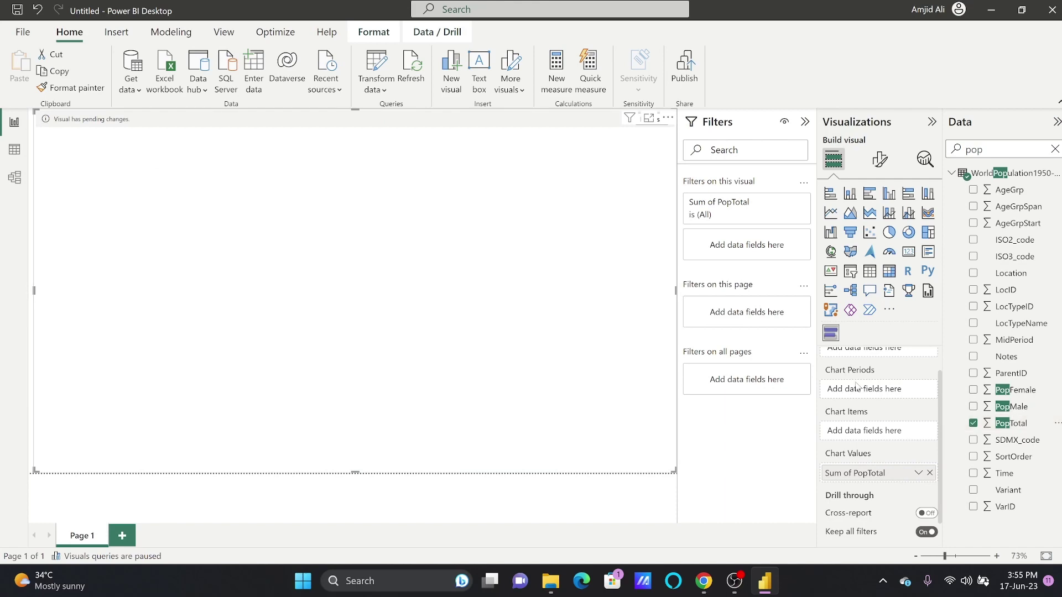
Assign Time to Chart Periods and Location to Chart Items.
double_click(982, 148)
left_click(14, 149)
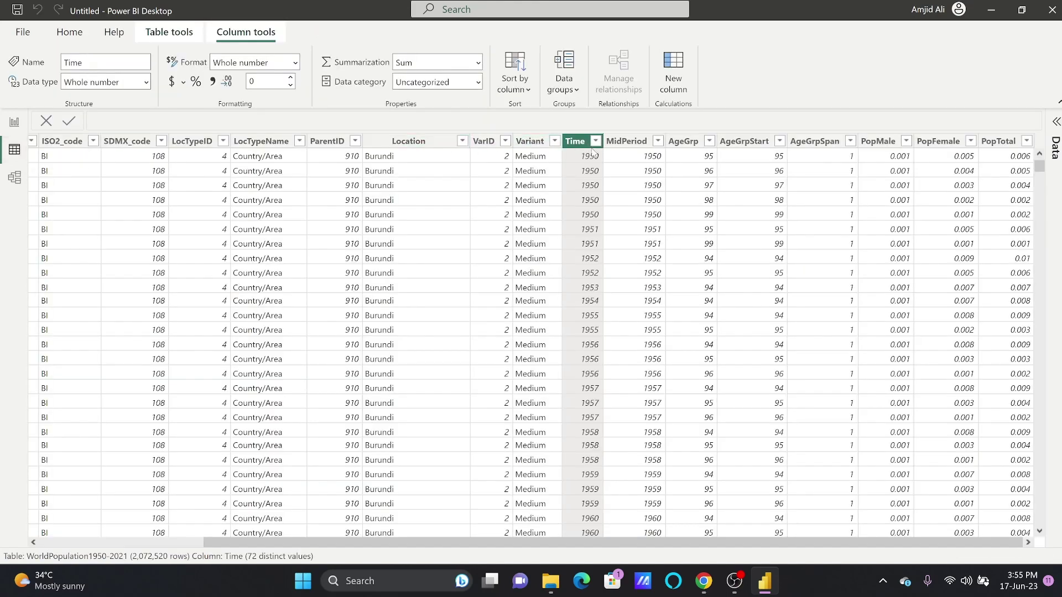
left_click(15, 122)
double_click(967, 149)
type("Time")
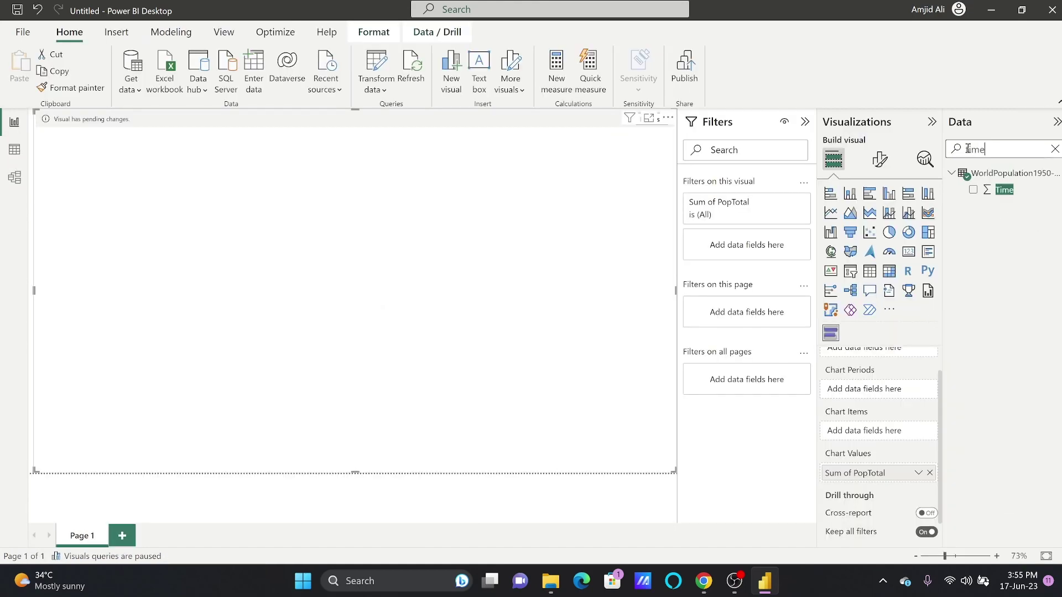
left_click_drag(1003, 190, 885, 391)
double_click(960, 151)
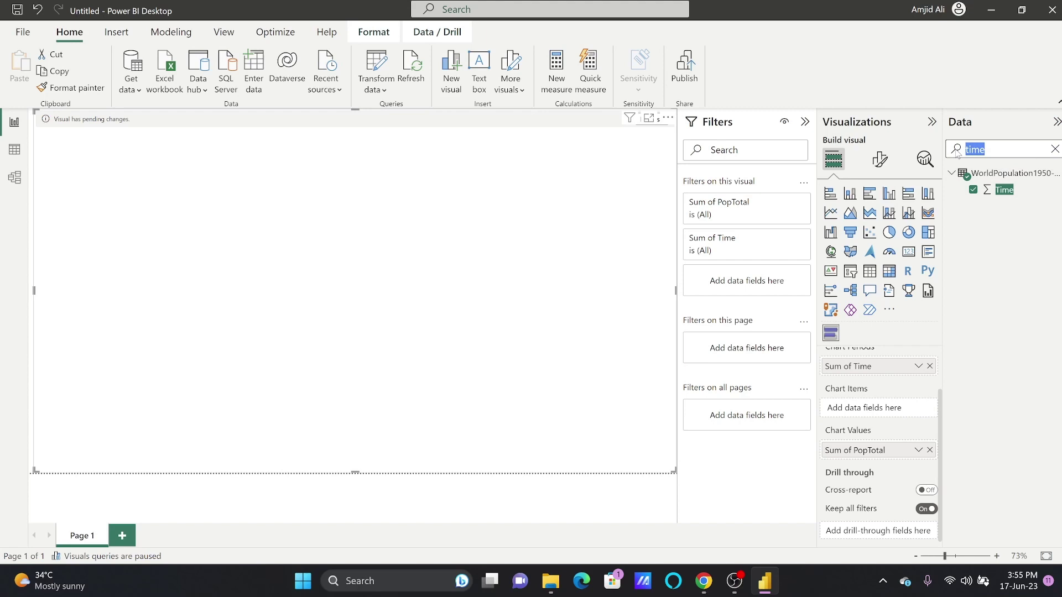
type("loca")
left_click_drag(1010, 190, 891, 409)
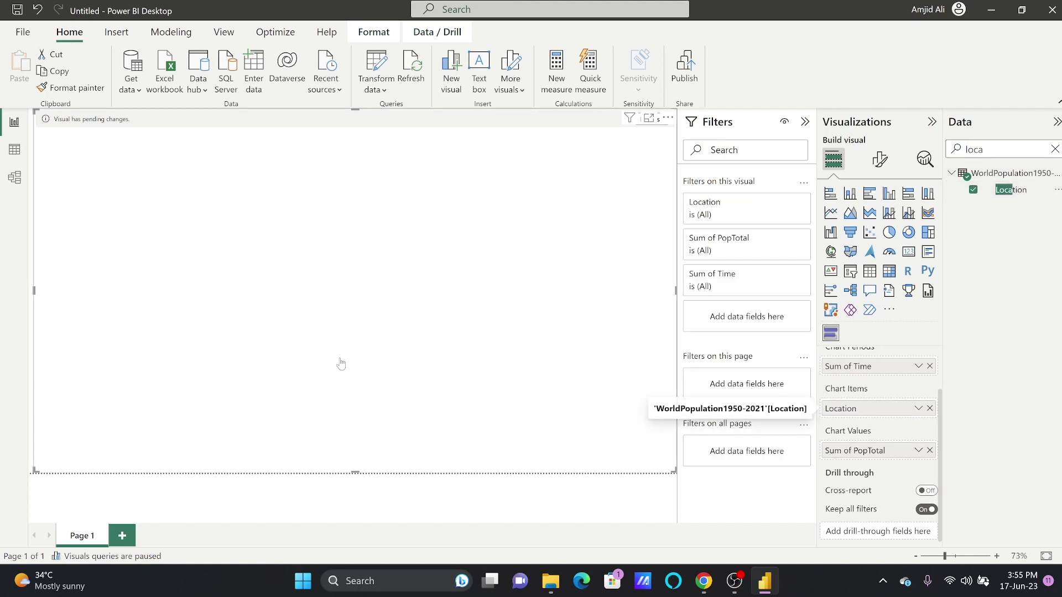
In Table view, filter LocTypeName to World, then to SDG region.
left_click(13, 150)
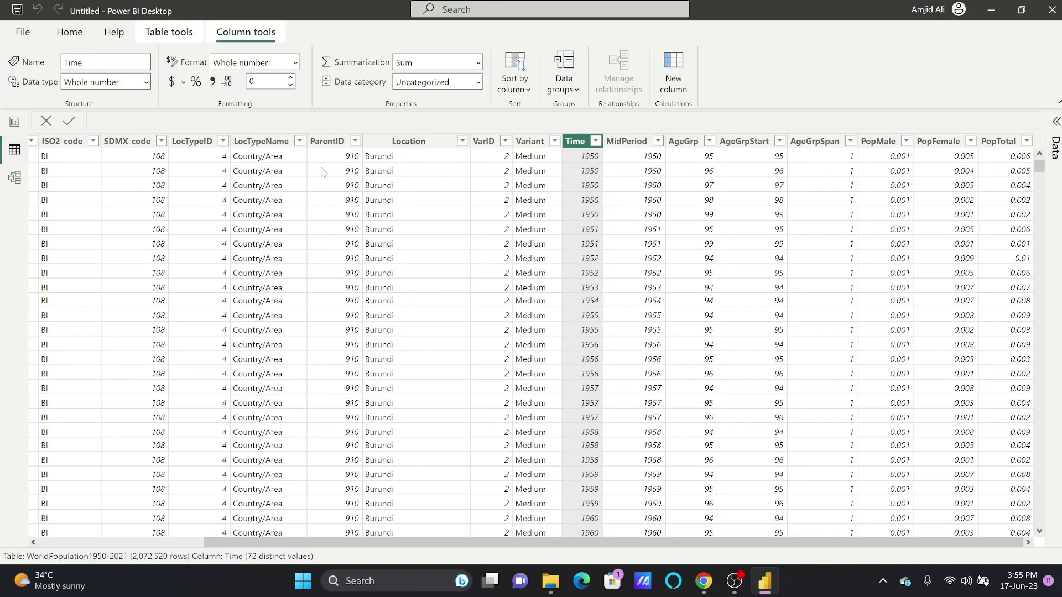
left_click(298, 142)
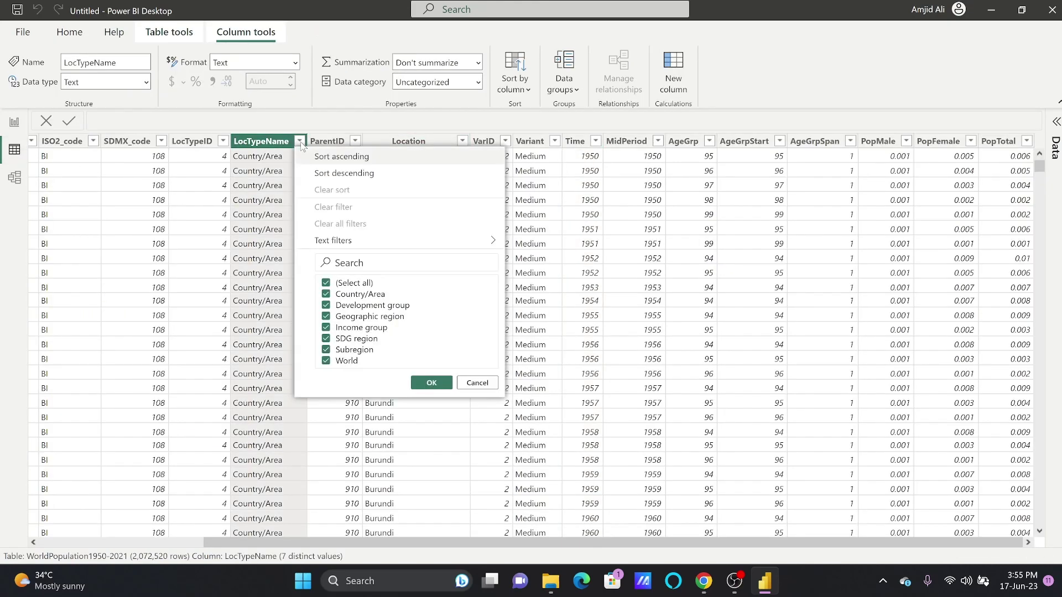
left_click(356, 284)
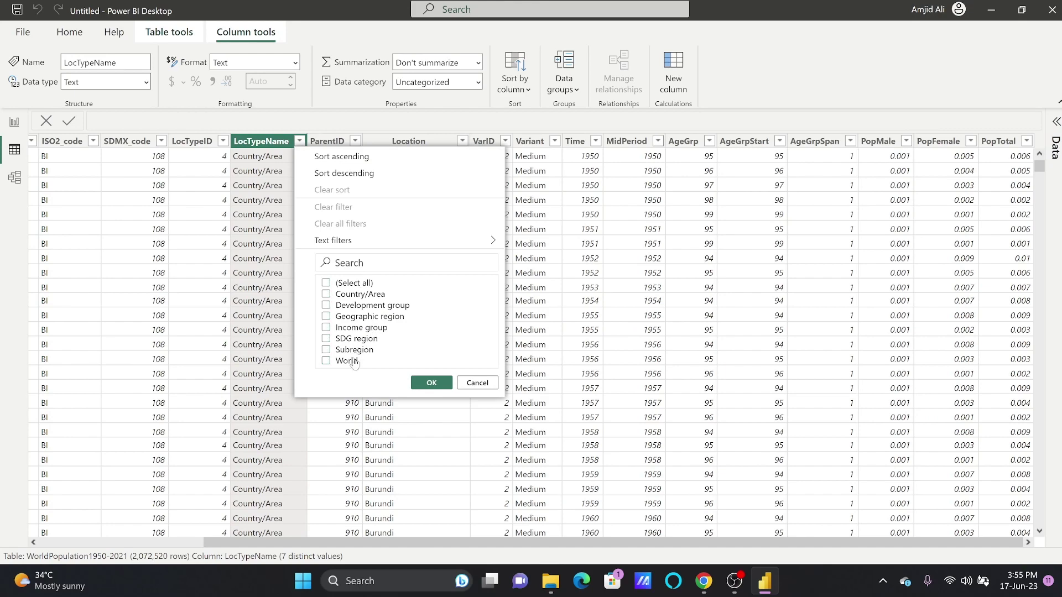
left_click(354, 362)
left_click(431, 382)
left_click(439, 382)
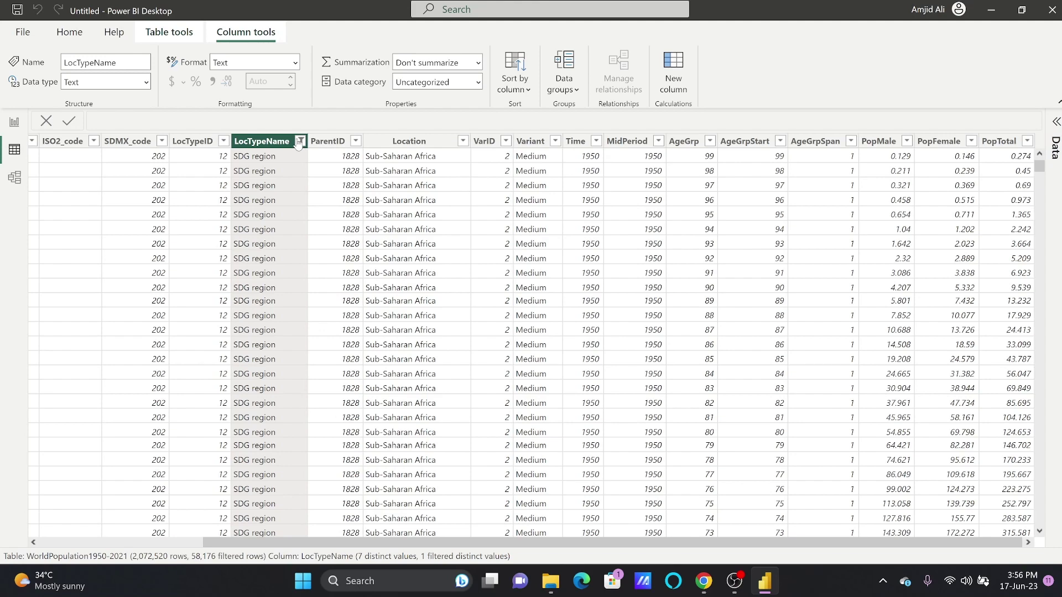
Remove the LocTypeName filter so all 2,072,520 rows show again.
left_click(462, 141)
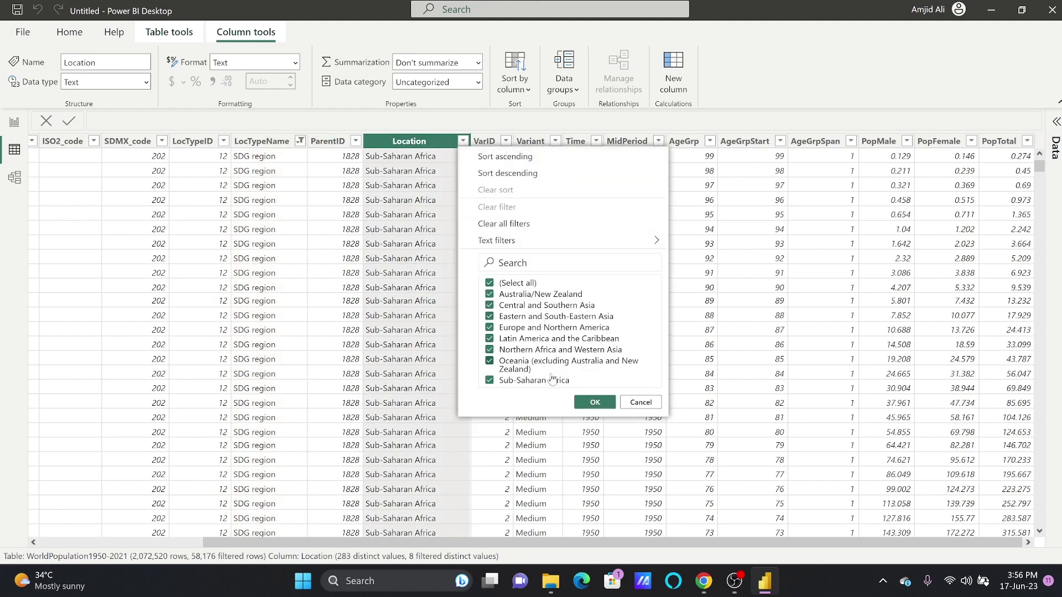
left_click(300, 141)
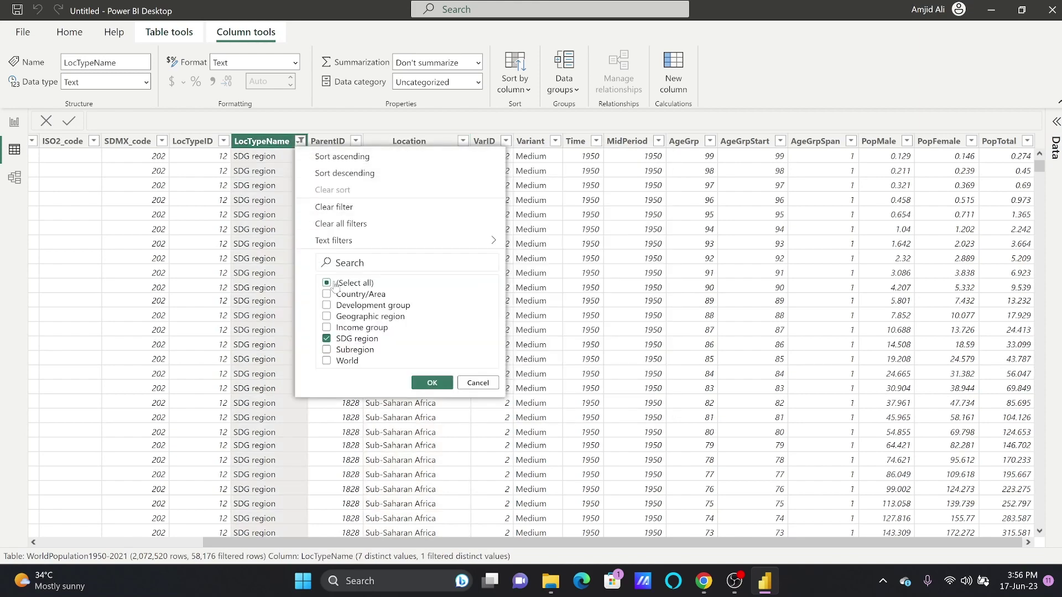
left_click(336, 285)
left_click(356, 286)
left_click(361, 287)
left_click(432, 382)
left_click(337, 283)
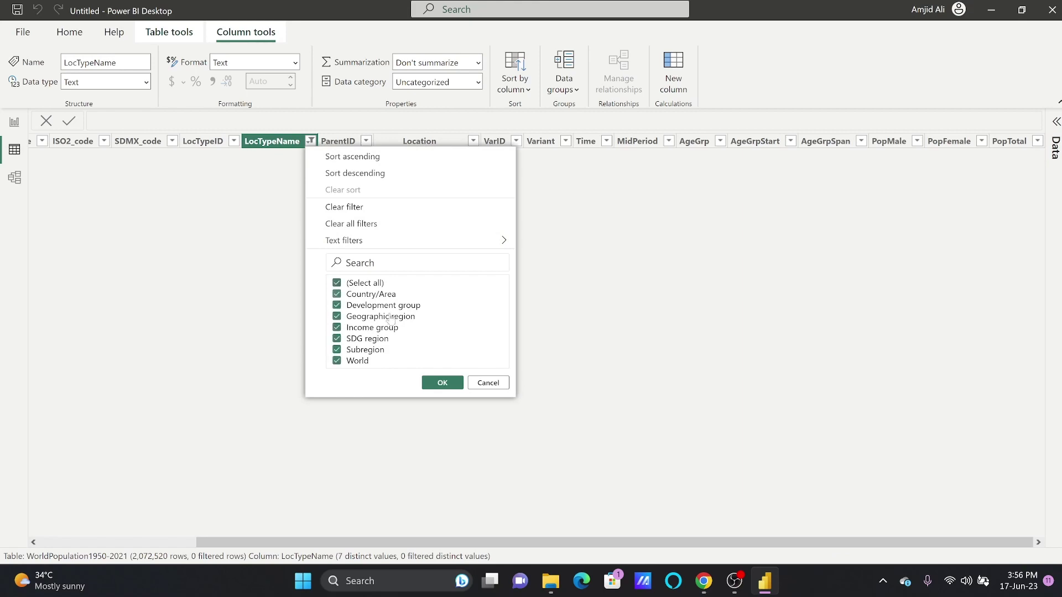
left_click(443, 383)
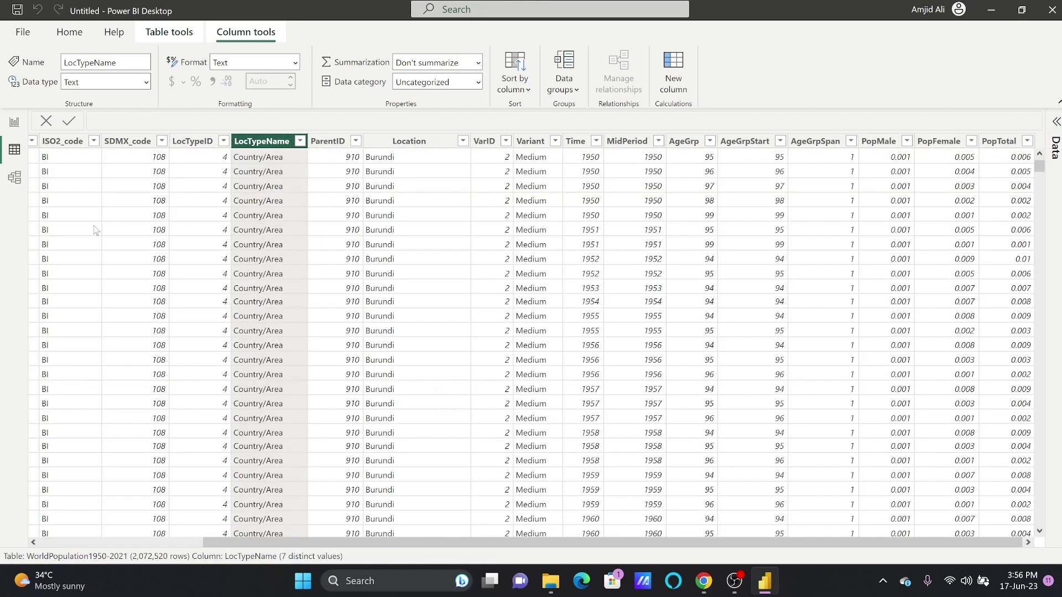
Filter the bar race visual to LocTypeName Country/Area and make the visual smaller.
left_click(15, 123)
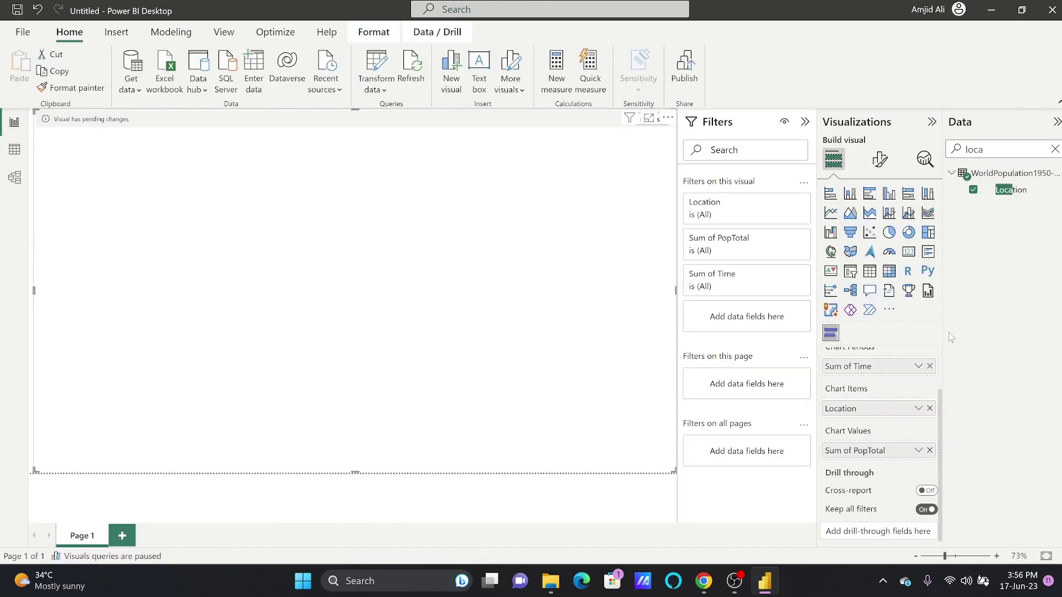
left_click(1055, 151)
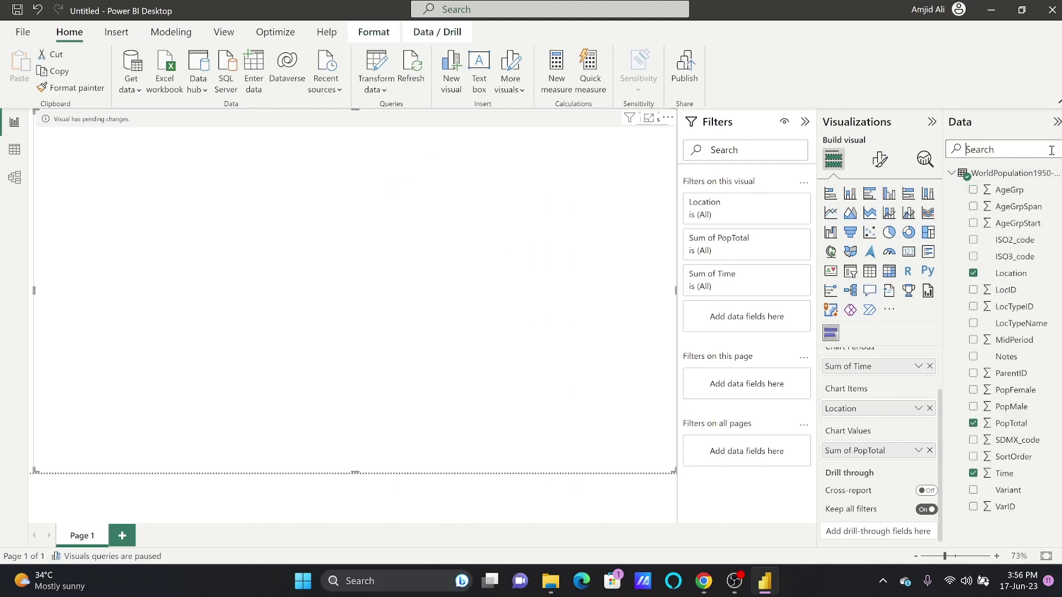
type("locat")
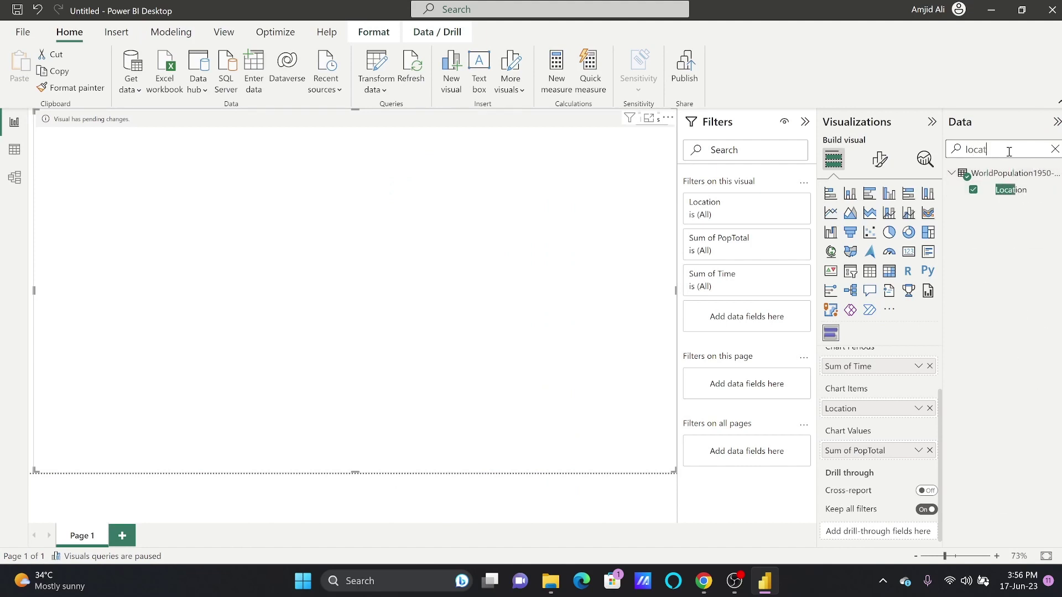
key("BackSpace")
key("BackSpace")
type("c")
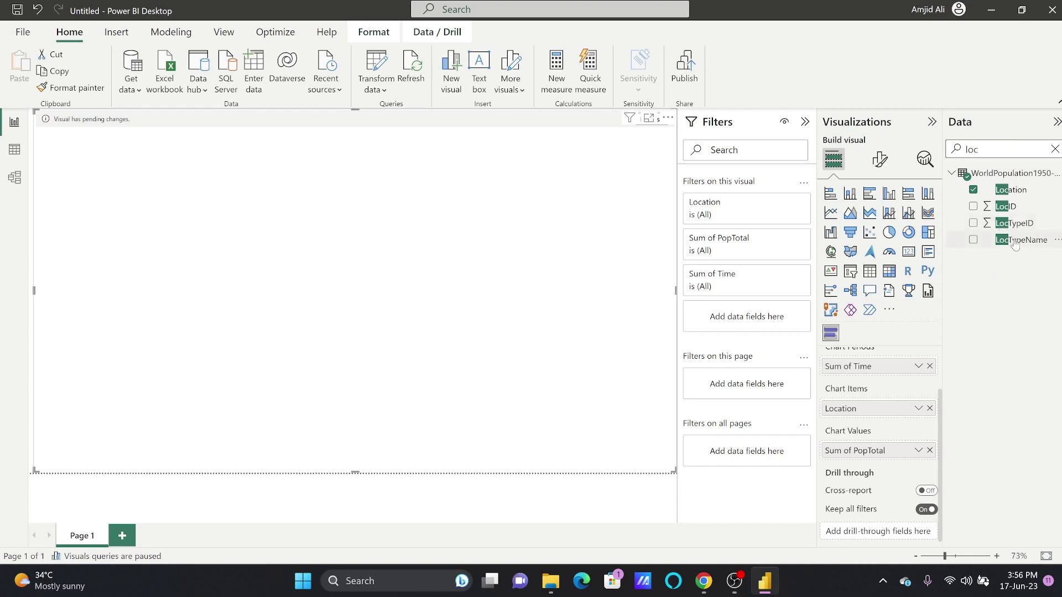
left_click_drag(1015, 245, 747, 323)
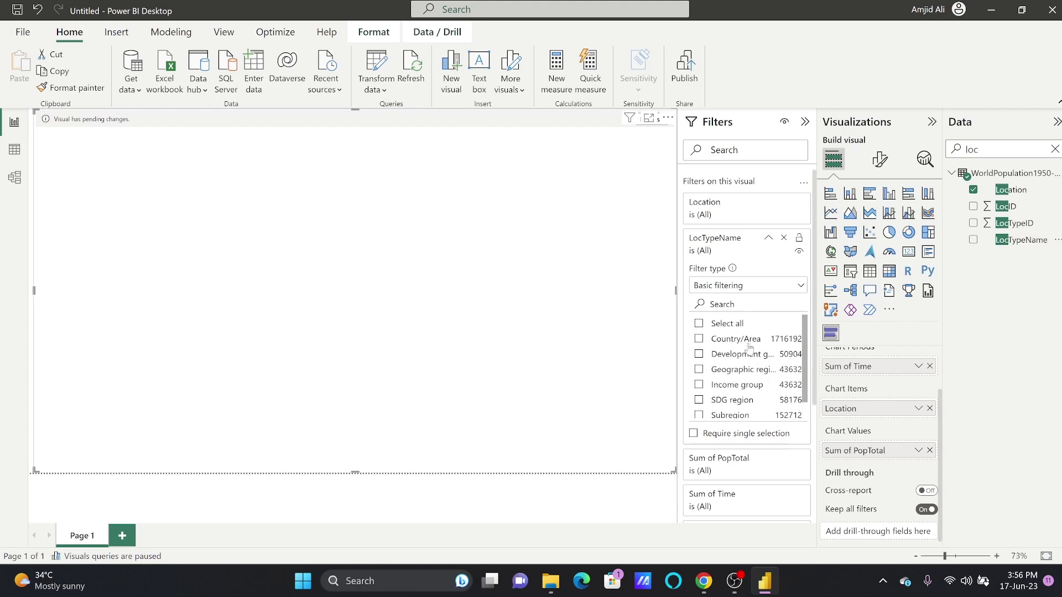
left_click(744, 345)
left_click_drag(674, 111, 553, 197)
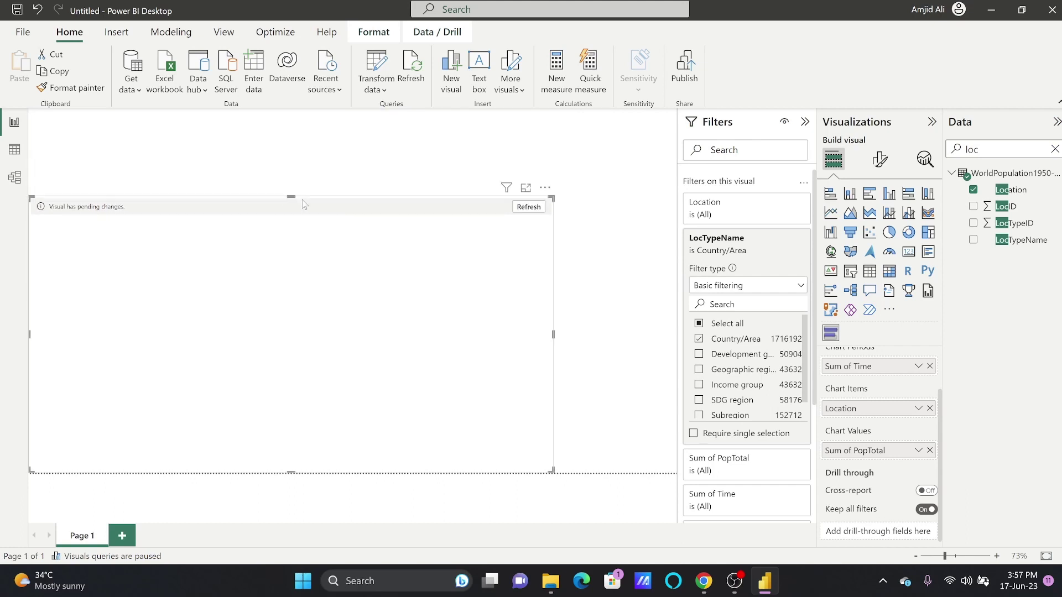
Refresh the visual to run the countries-only race and restore its original size.
left_click(525, 209)
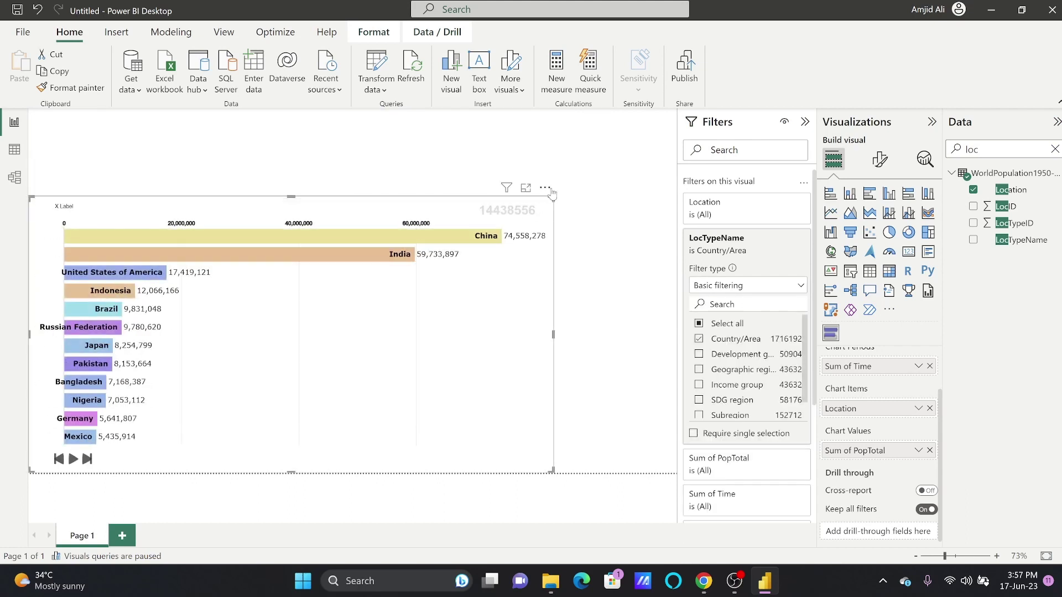
key("ctrl+z")
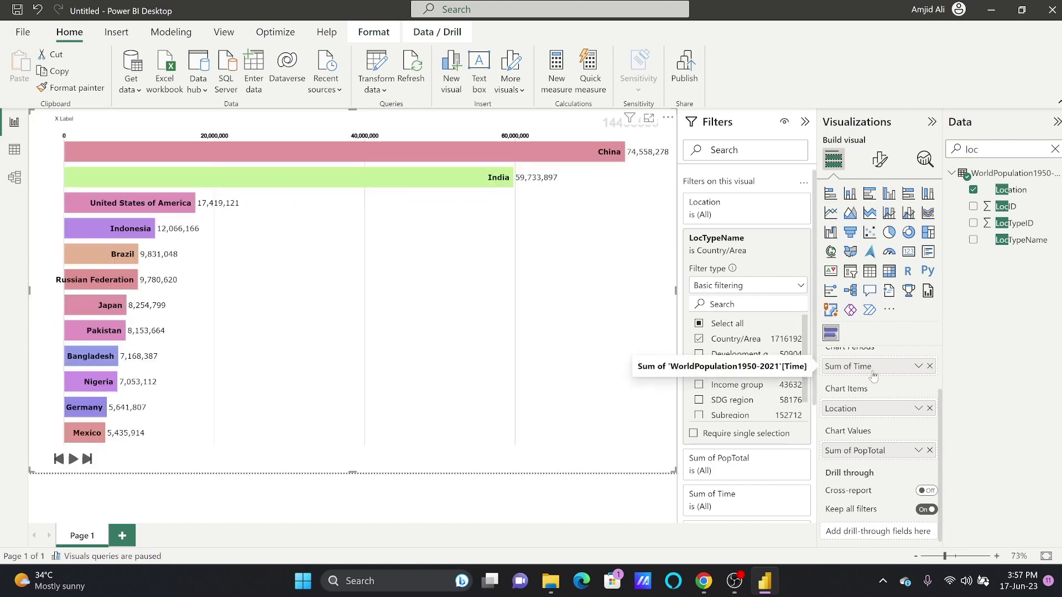
scroll(874, 381, "up", 1)
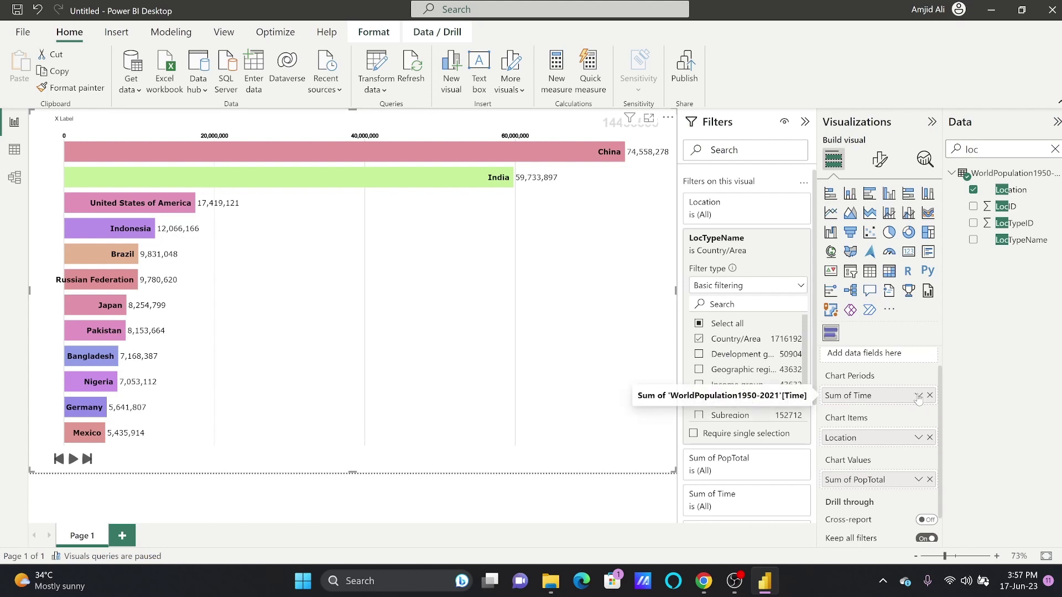
Set Time to Don't summarize so the race steps through individual years, then switch to Chrome.
left_click(917, 397)
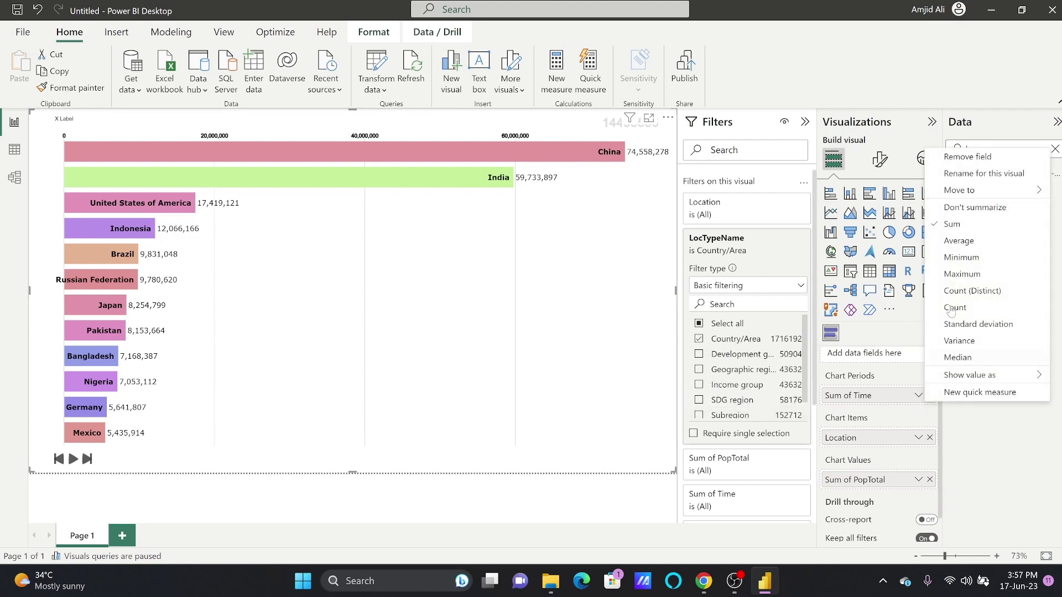
left_click(966, 215)
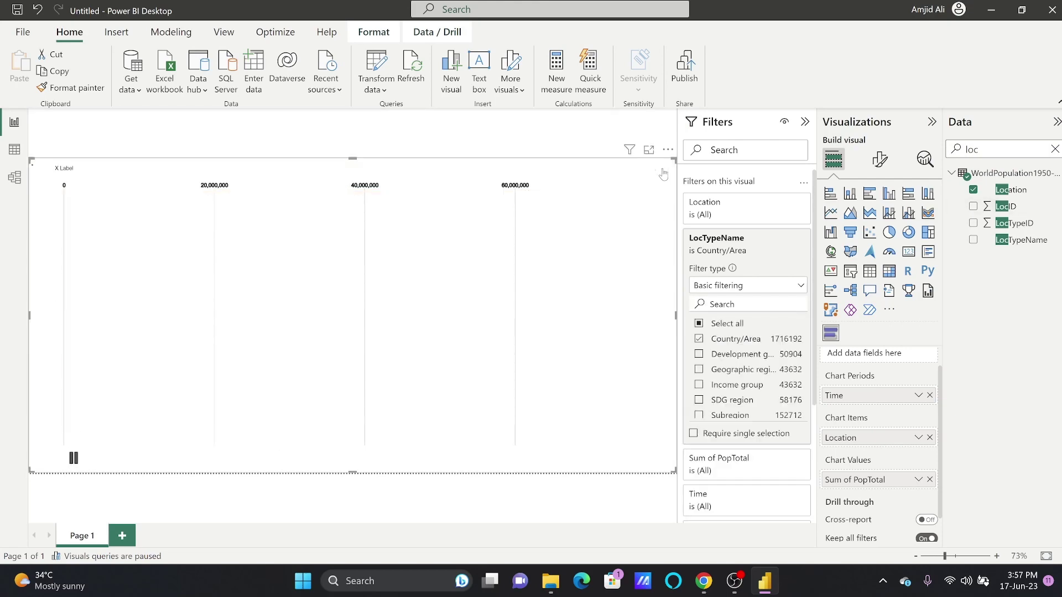
left_click(879, 160)
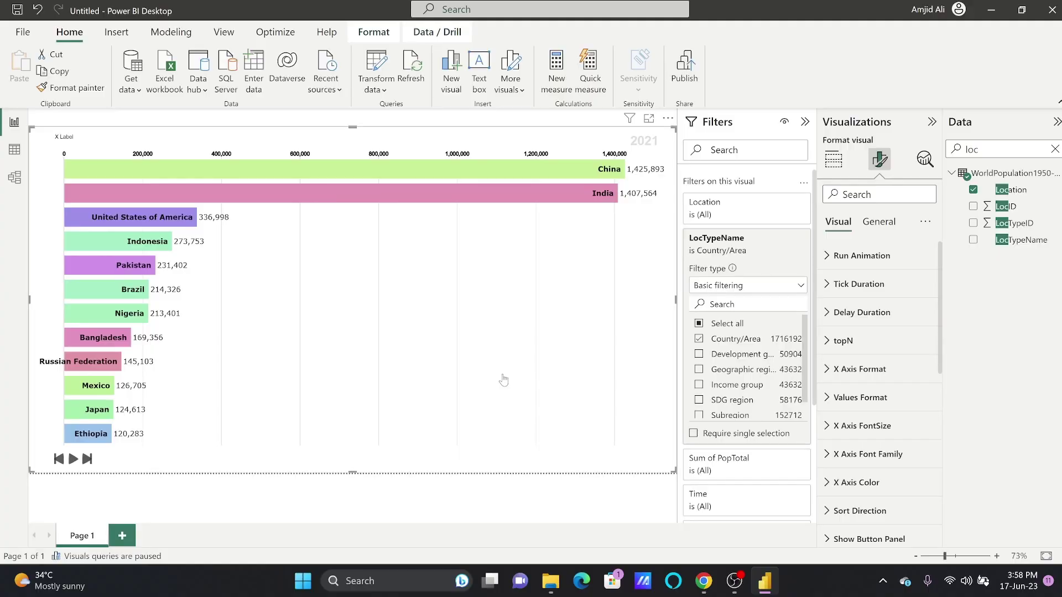
left_click(703, 580)
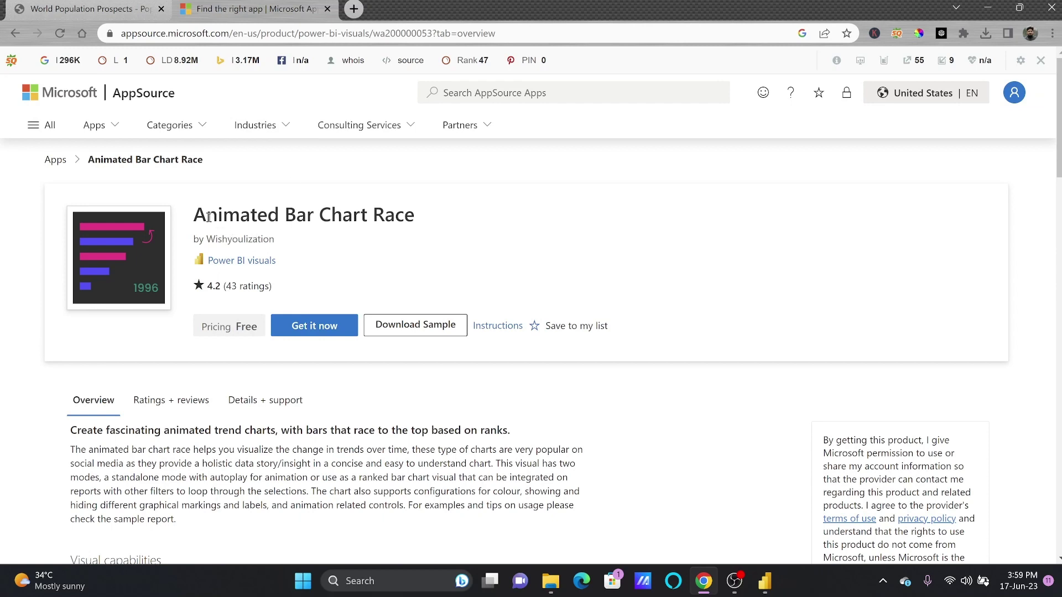
Search AppSource for 'animated bar chart', listing Animated Bar Chart Race and Bar Race.
left_click(462, 91)
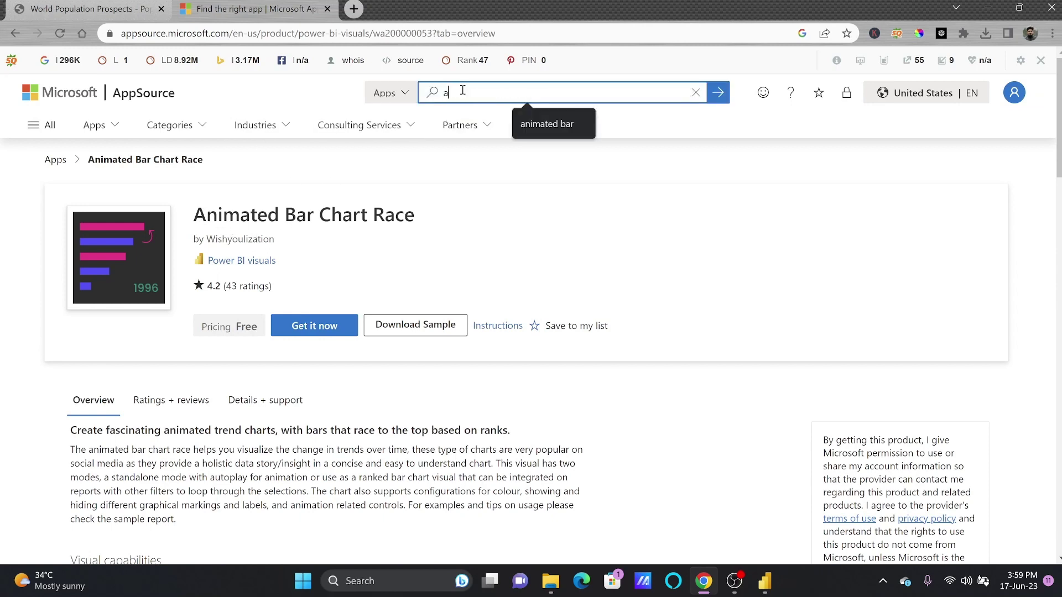
type("animated bar char")
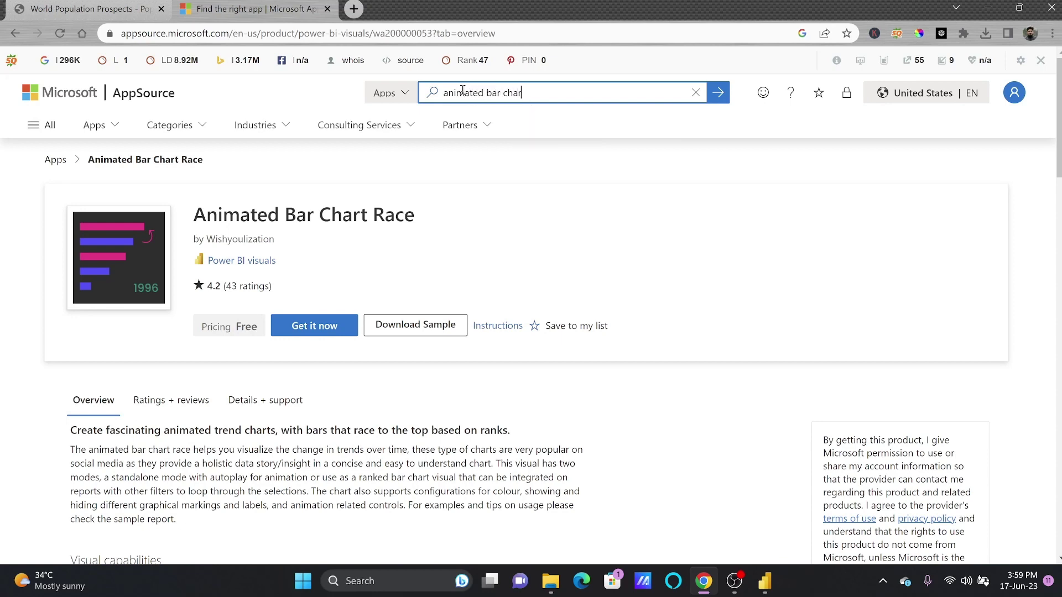
type("t")
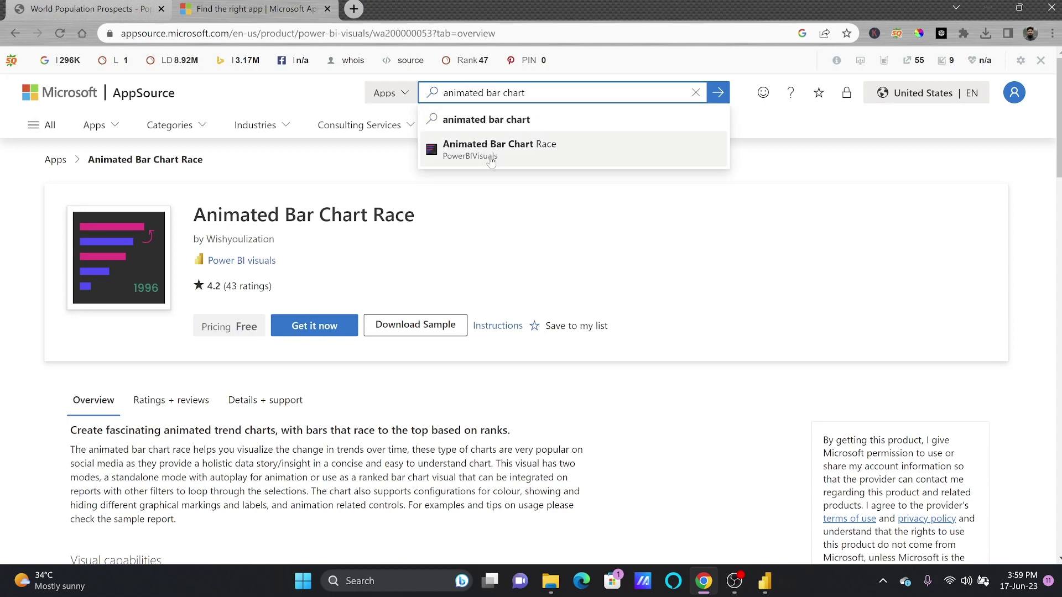
left_click(512, 120)
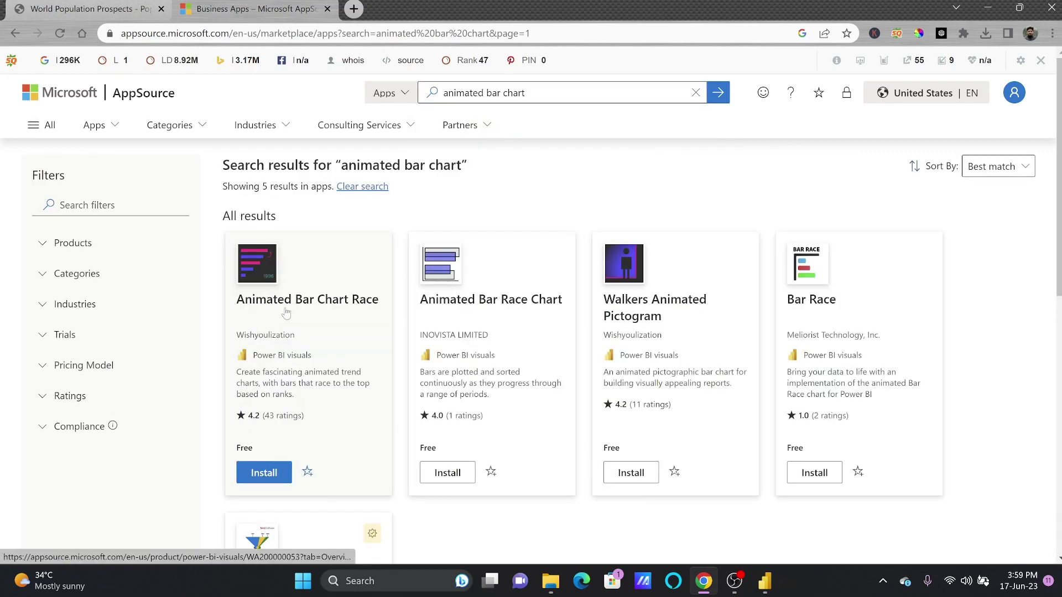